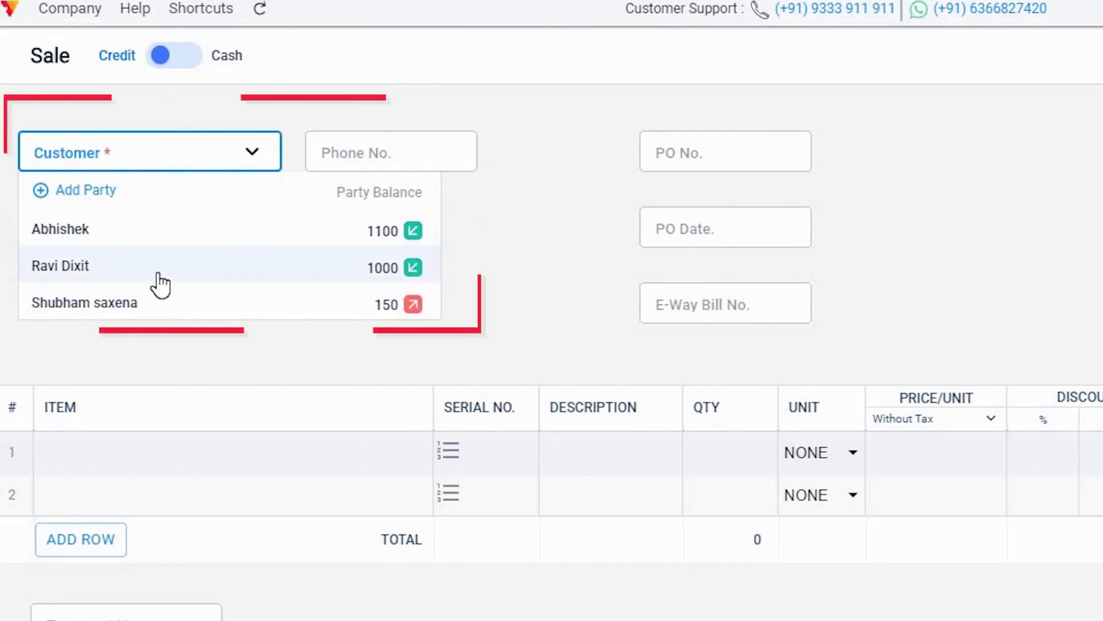
Select the saved party with the 1000 balance as the customer of the sale
{"action": "left_click", "coordinate": [156, 275]}
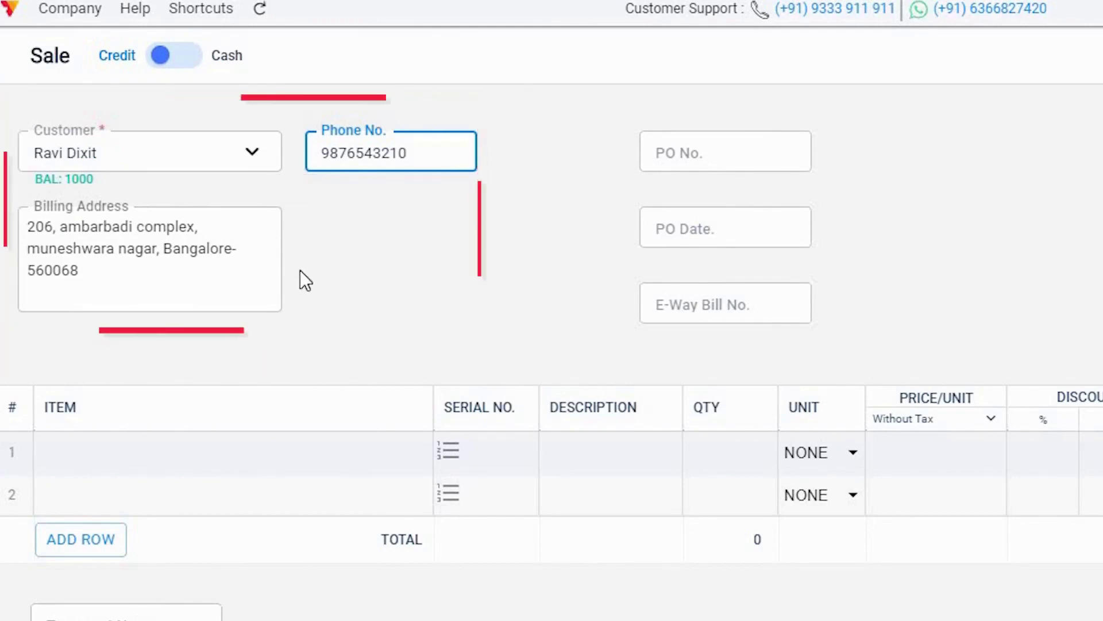
{"action": "left_click", "coordinate": [250, 150]}
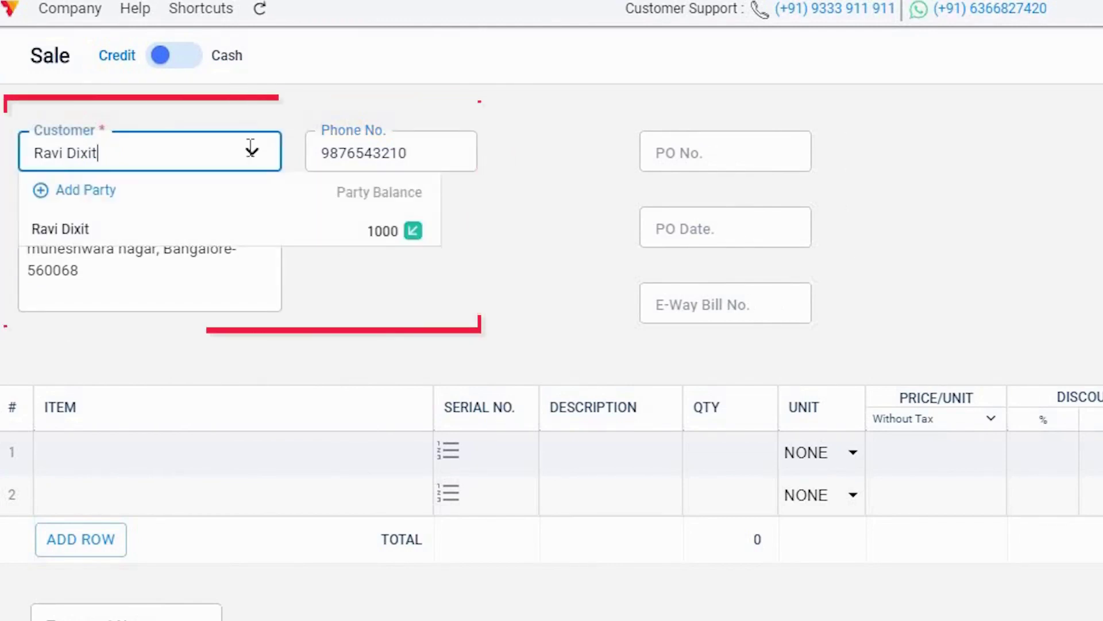
{"action": "left_click", "coordinate": [184, 227]}
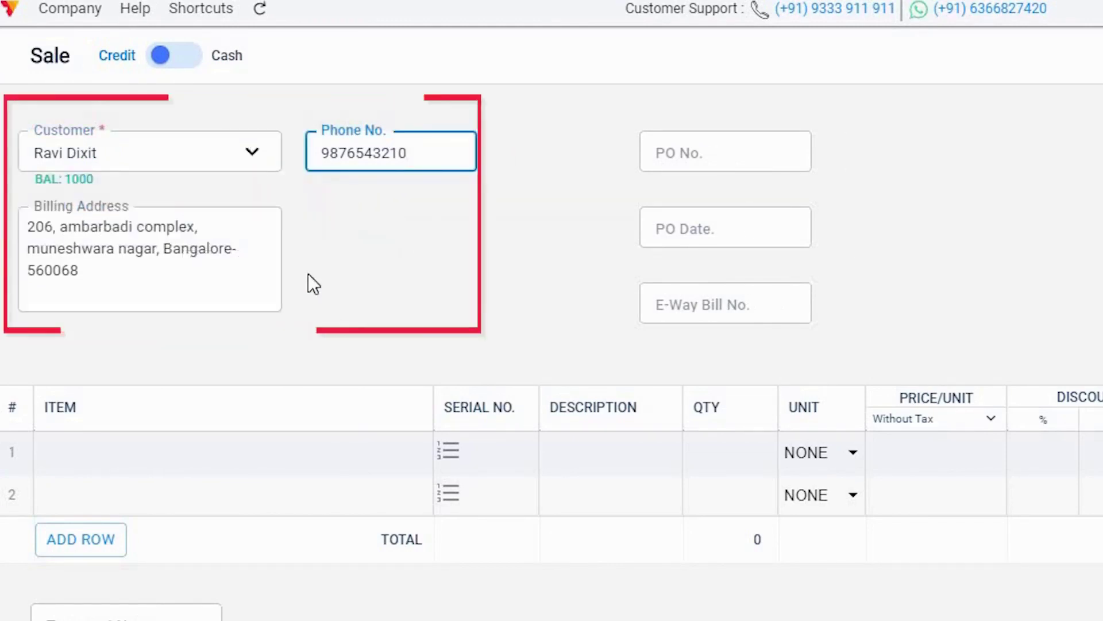
Replace the selected customer with a new customer's name, and enter that customer's phone number and billing address
{"action": "left_click", "coordinate": [180, 156]}
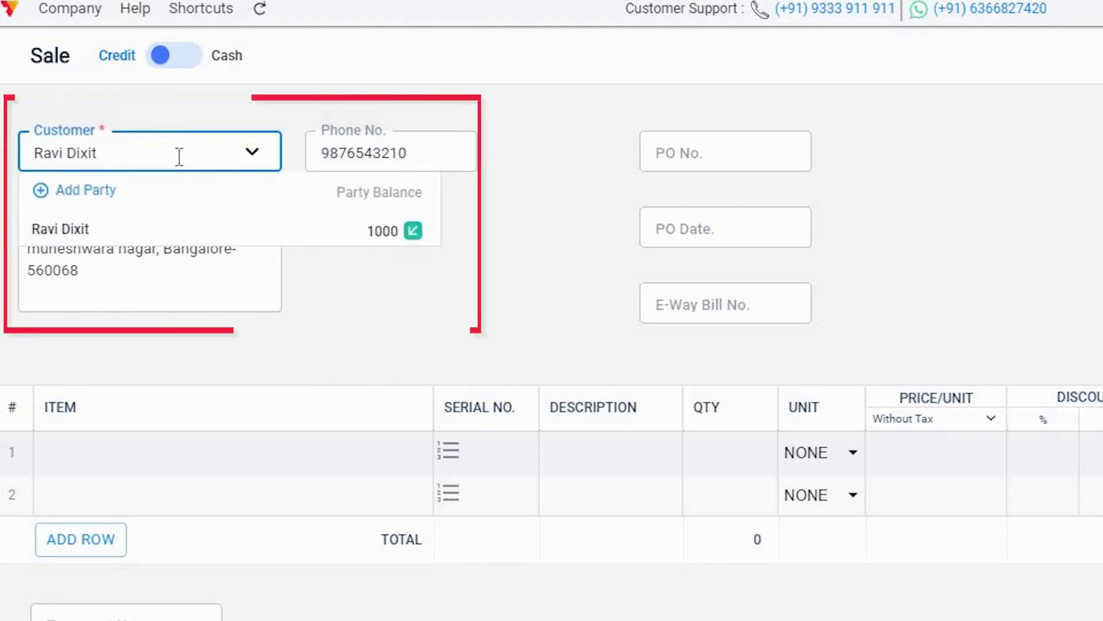
{"action": "left_click_drag", "start_coordinate": [172, 153], "coordinate": [13, 156]}
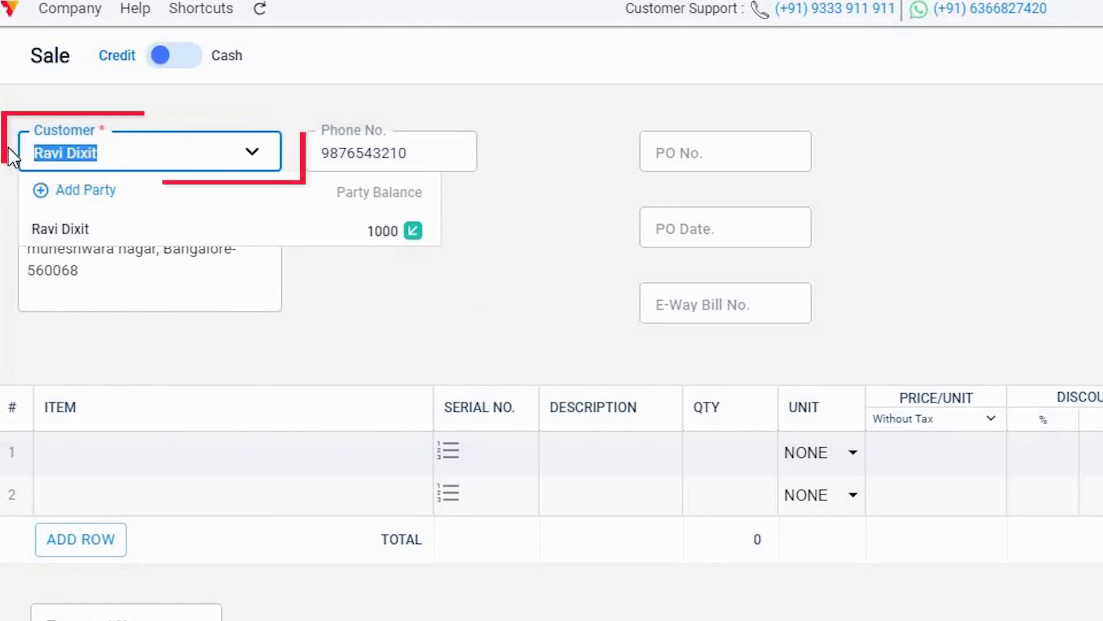
{"action": "type", "text": "anupama"}
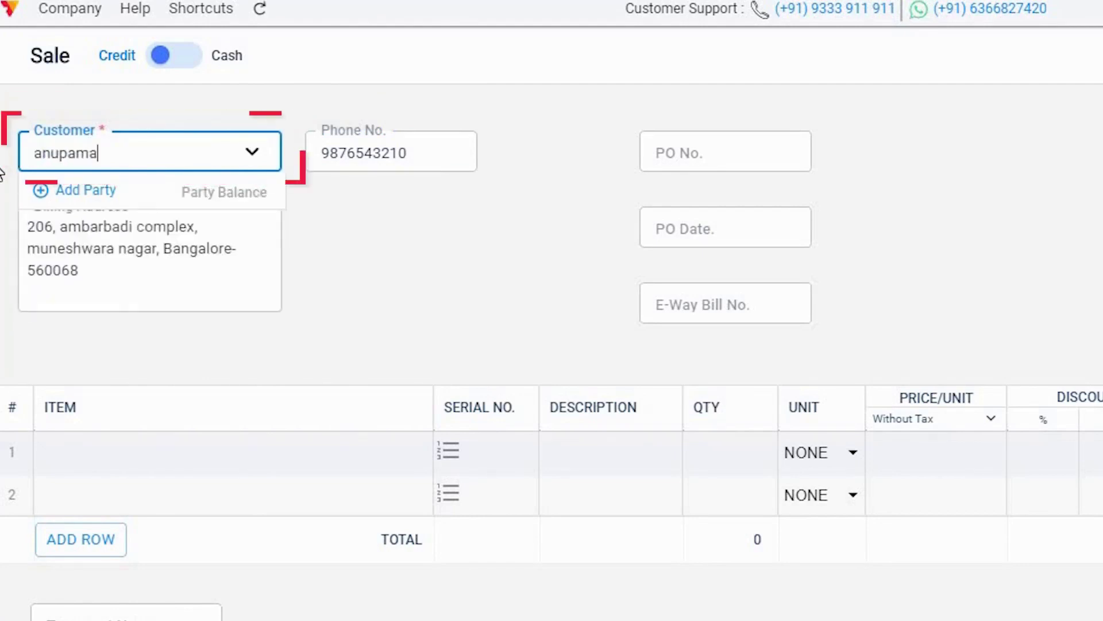
{"action": "key", "text": "Tab"}
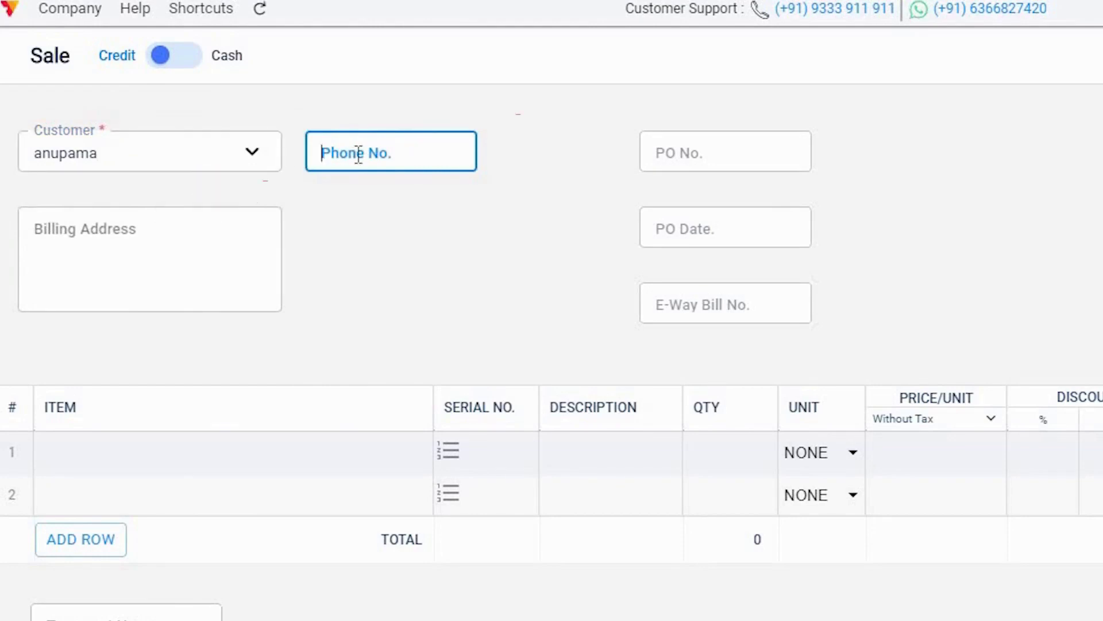
{"action": "type", "text": "9876543210"}
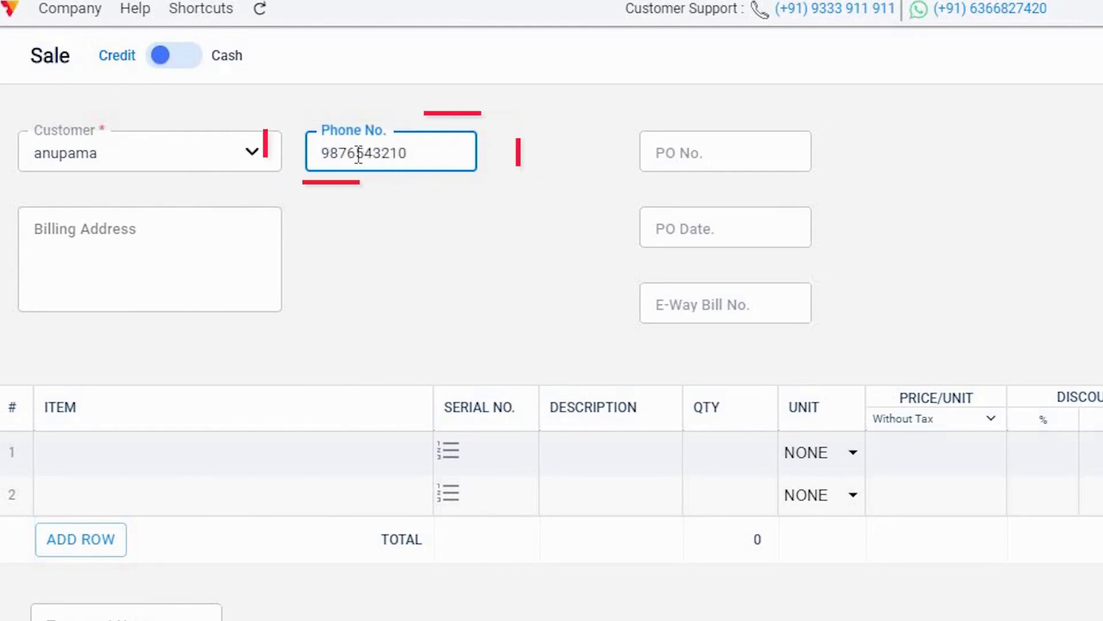
{"action": "left_click", "coordinate": [155, 237]}
{"action": "type", "text": "Bangalore"}
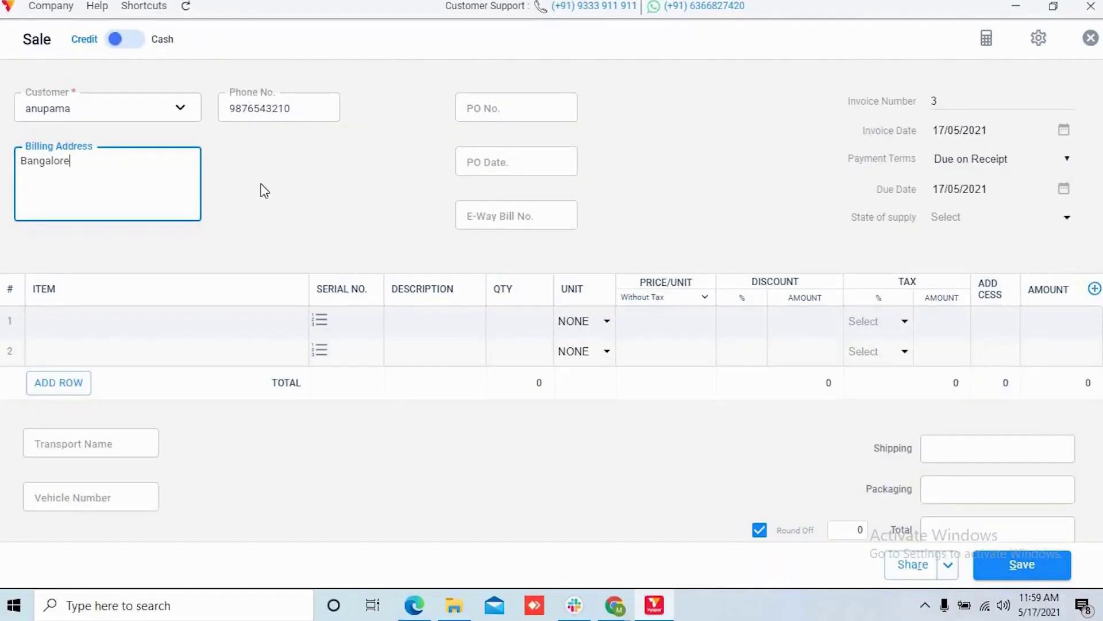
Set the invoice's state of supply to Andhra Pradesh
{"action": "left_click", "coordinate": [983, 106]}
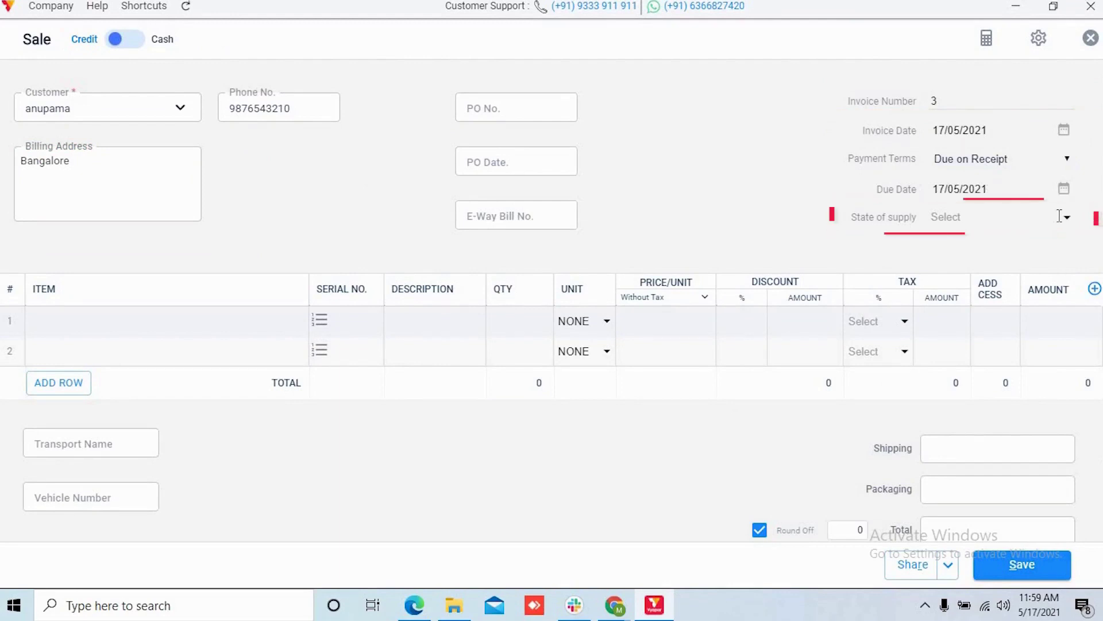
{"action": "left_click", "coordinate": [1037, 217]}
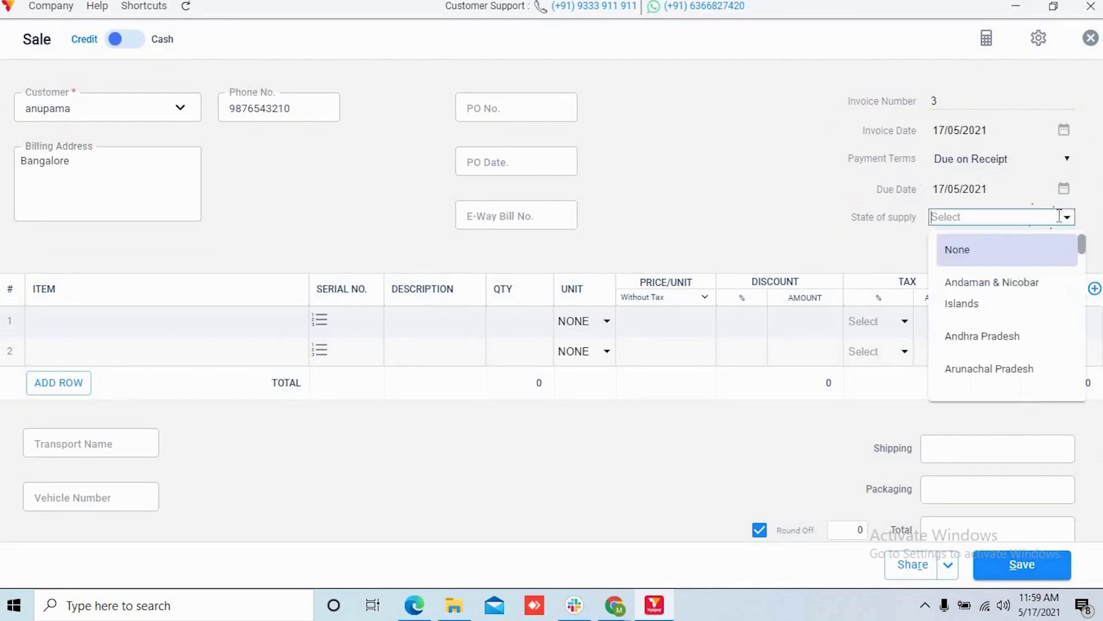
{"action": "left_click", "coordinate": [970, 337]}
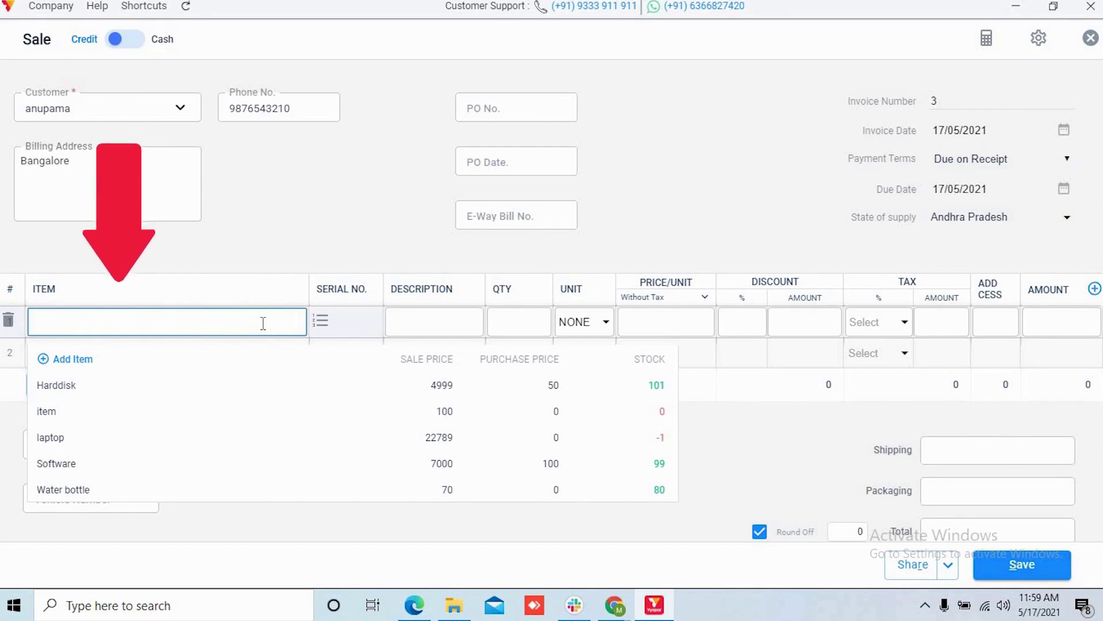
Add laptop, Software and Water bottle as the first three item rows of the sale
{"action": "left_click", "coordinate": [219, 452]}
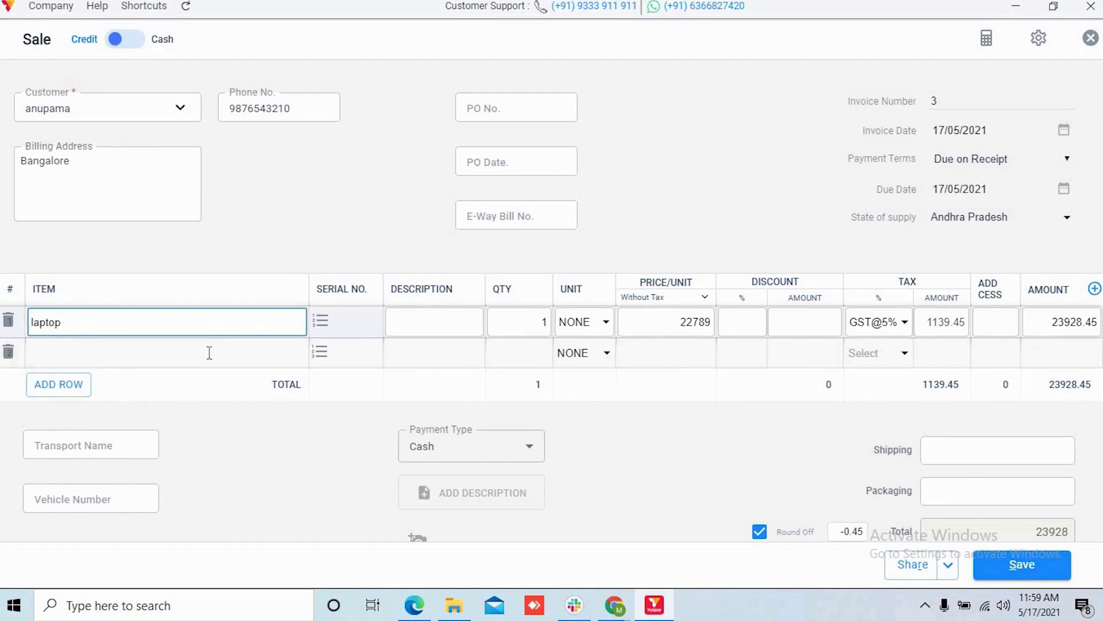
{"action": "left_click", "coordinate": [71, 355]}
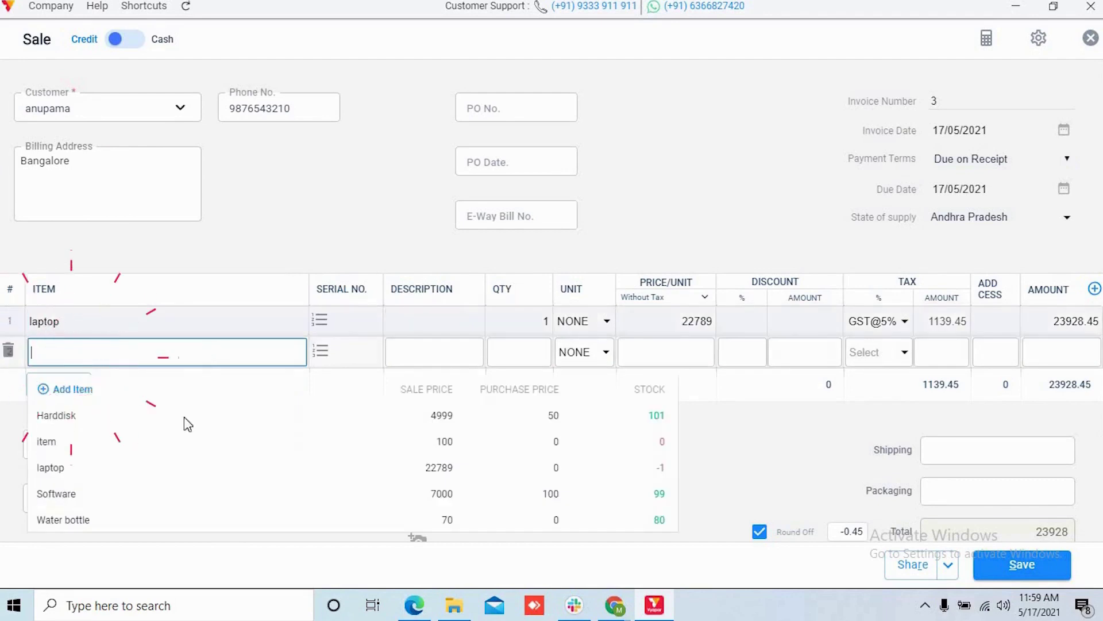
{"action": "left_click", "coordinate": [164, 493]}
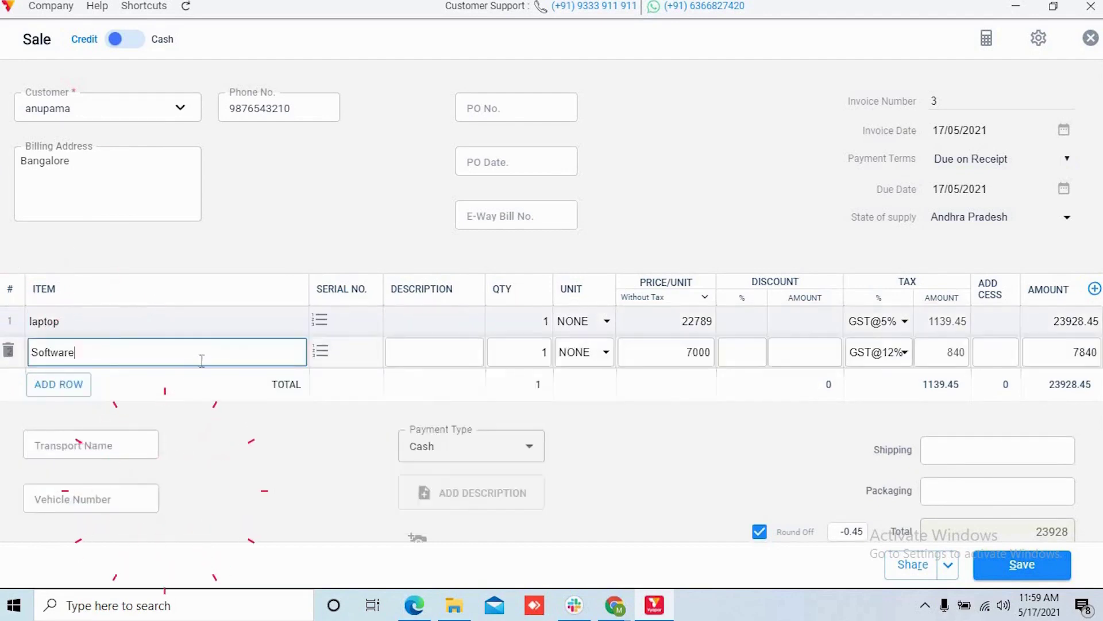
{"action": "left_click", "coordinate": [199, 381]}
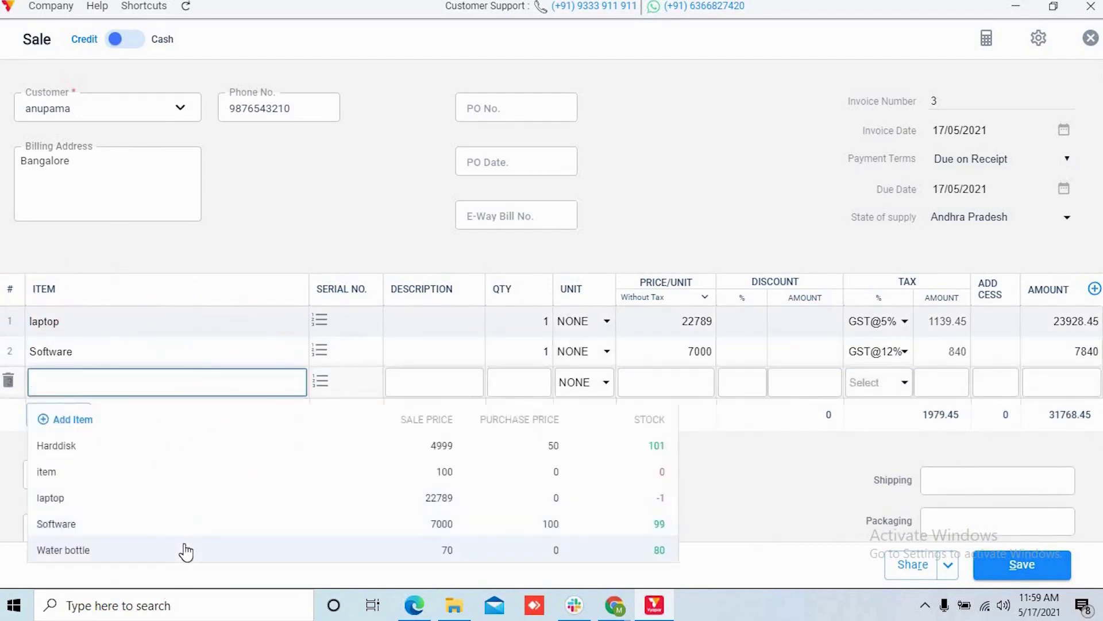
{"action": "left_click", "coordinate": [184, 549]}
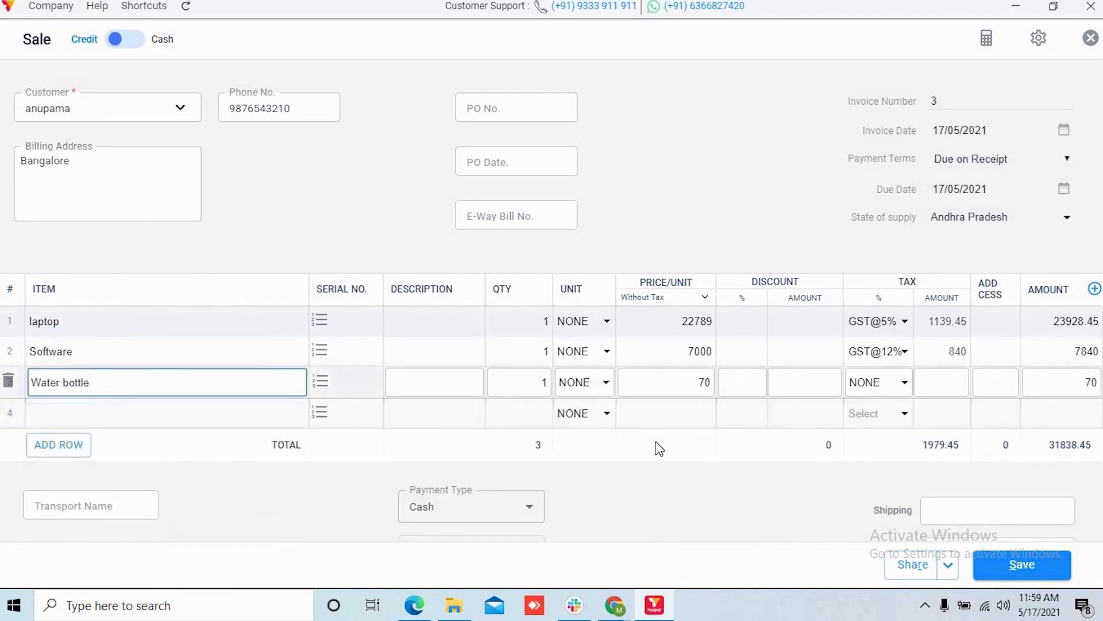
Keep Cash as the payment type and add a blank description field, without attaching an image
{"action": "scroll", "coordinate": [734, 483], "scroll_direction": "down", "scroll_amount": 3}
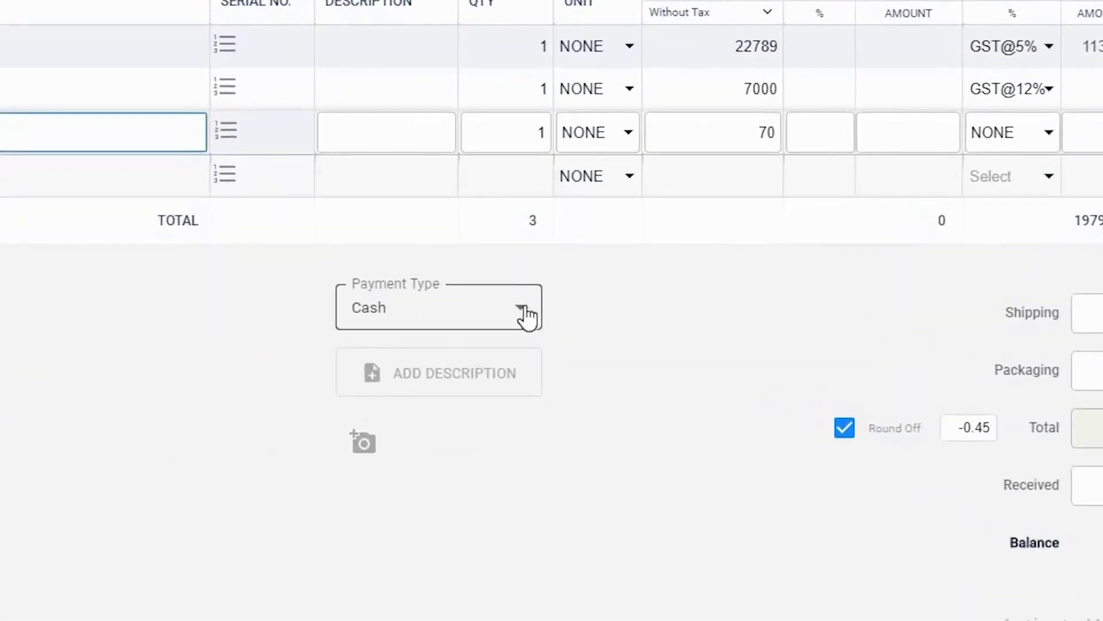
{"action": "left_click", "coordinate": [529, 379]}
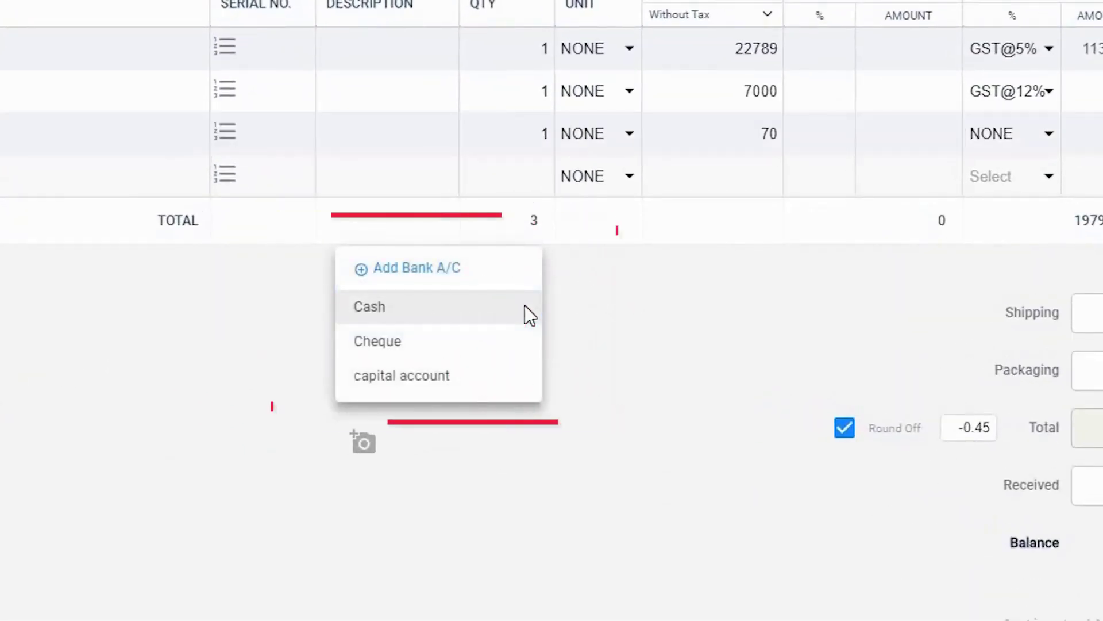
{"action": "left_click", "coordinate": [568, 305]}
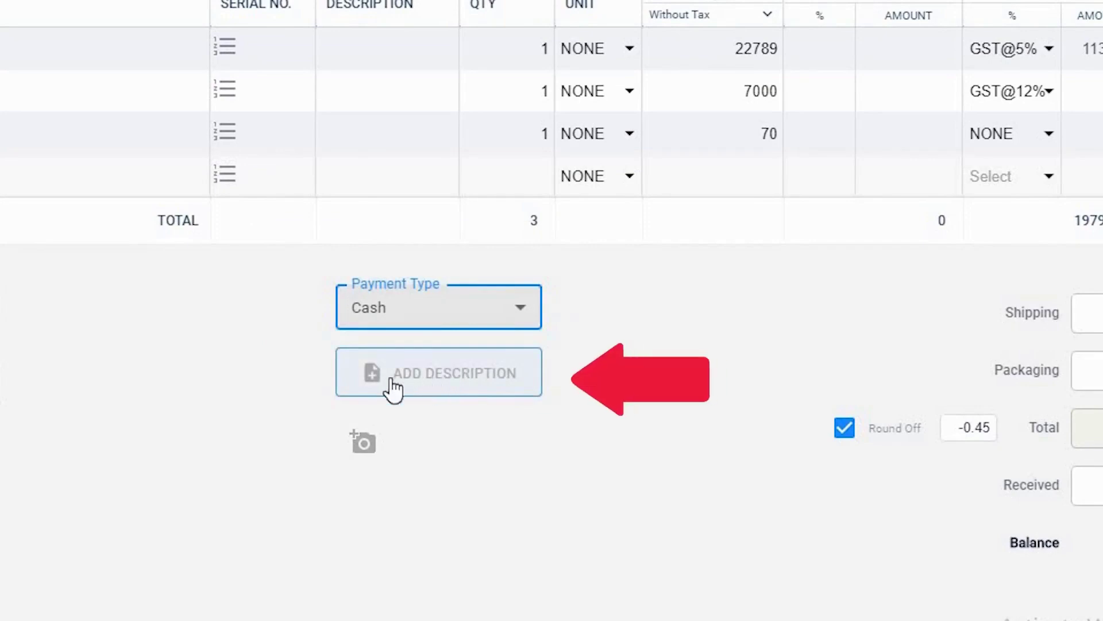
{"action": "left_click", "coordinate": [374, 380]}
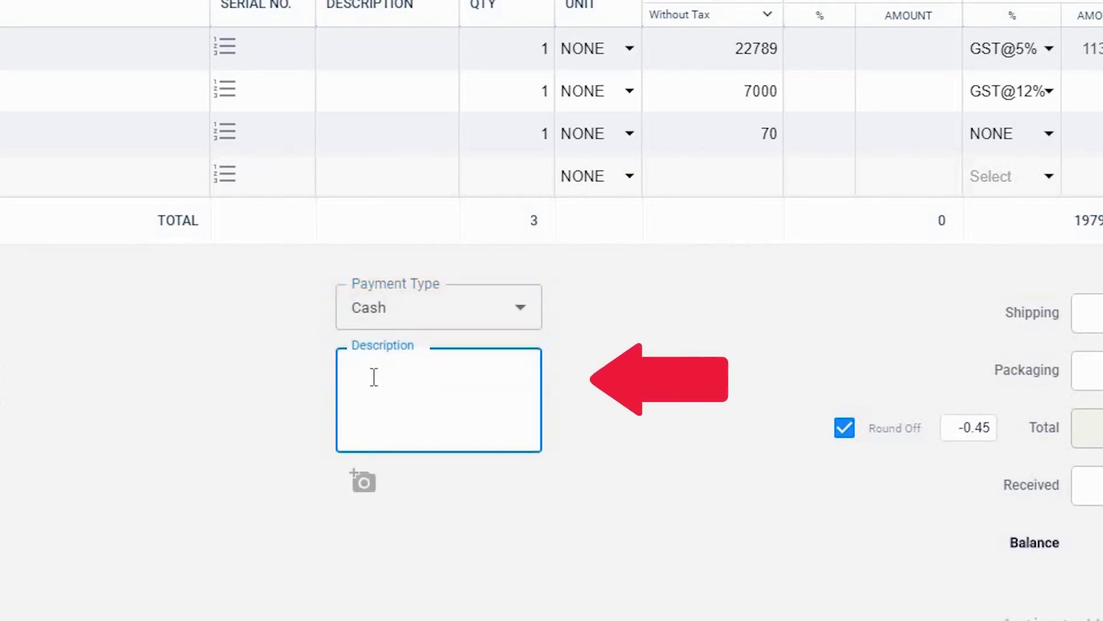
{"action": "left_click", "coordinate": [376, 515]}
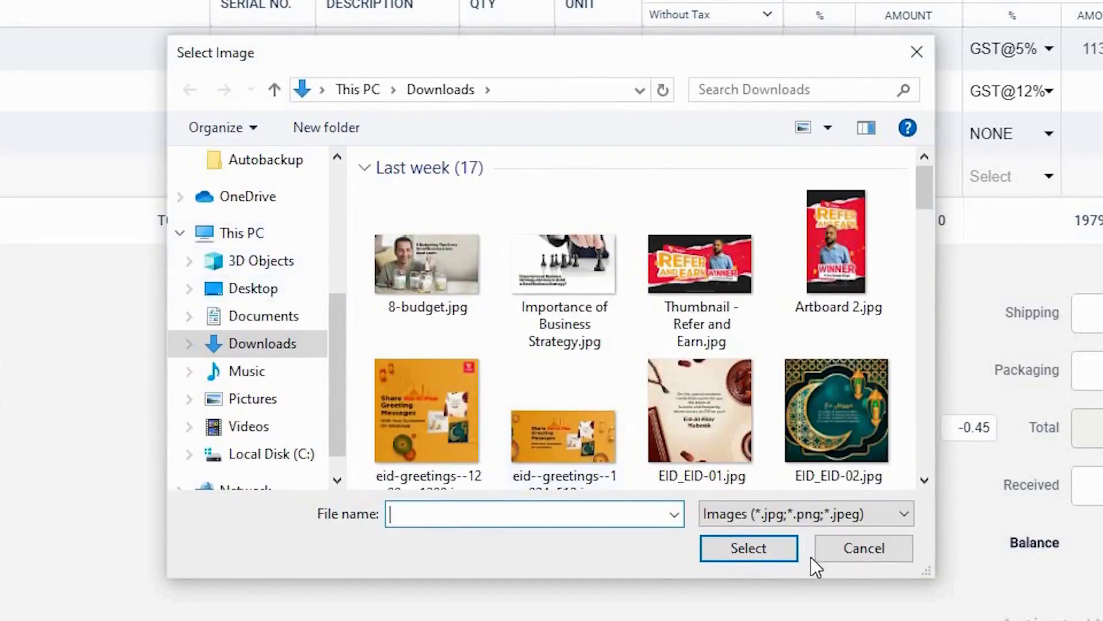
{"action": "left_click", "coordinate": [836, 553]}
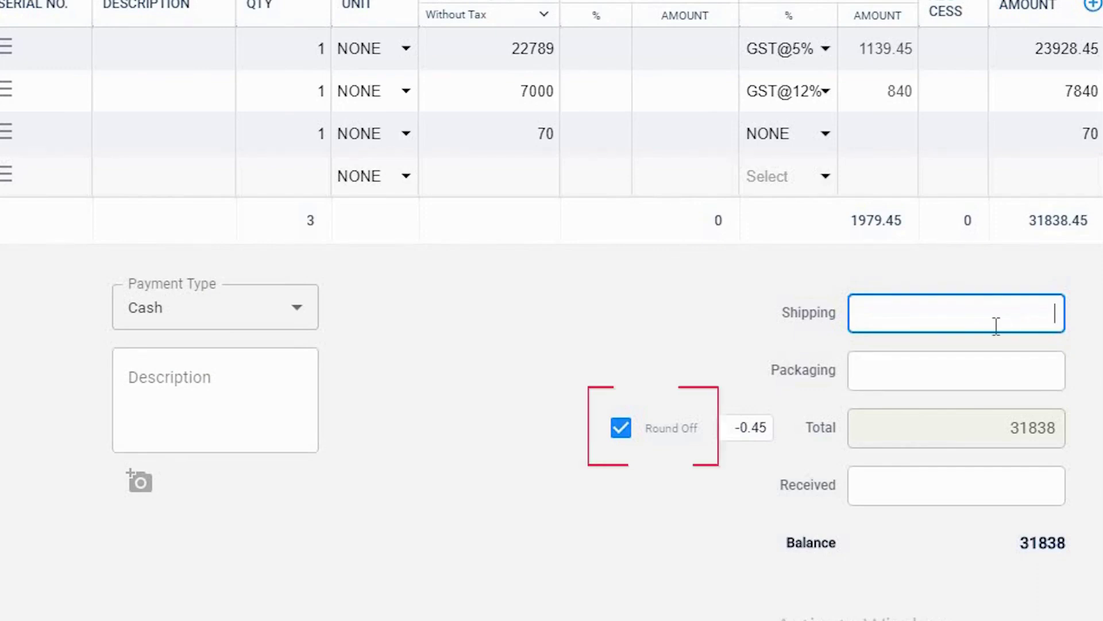
Keep rounding off enabled for the total and set the received amount to 15000
{"action": "left_click", "coordinate": [619, 441]}
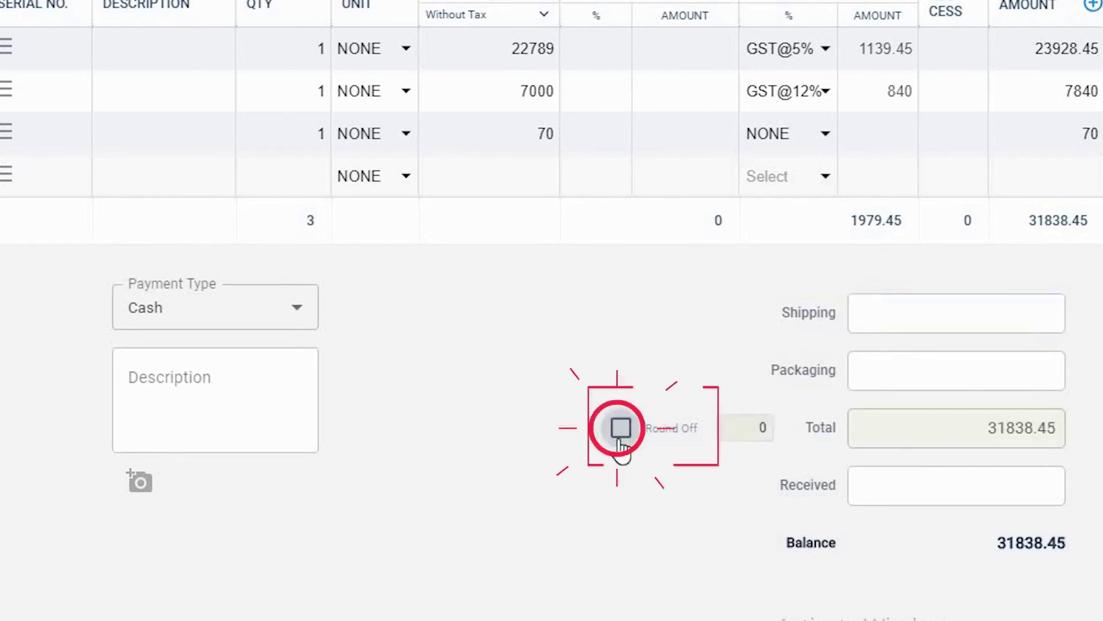
{"action": "left_click", "coordinate": [619, 442]}
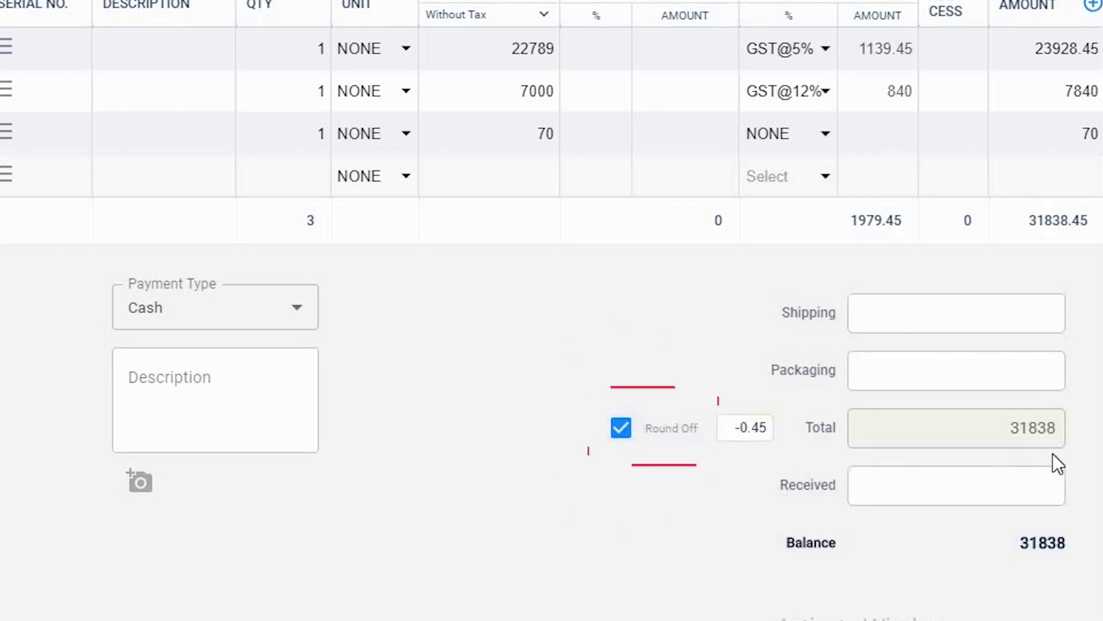
{"action": "left_click", "coordinate": [1044, 491]}
{"action": "type", "text": "15000"}
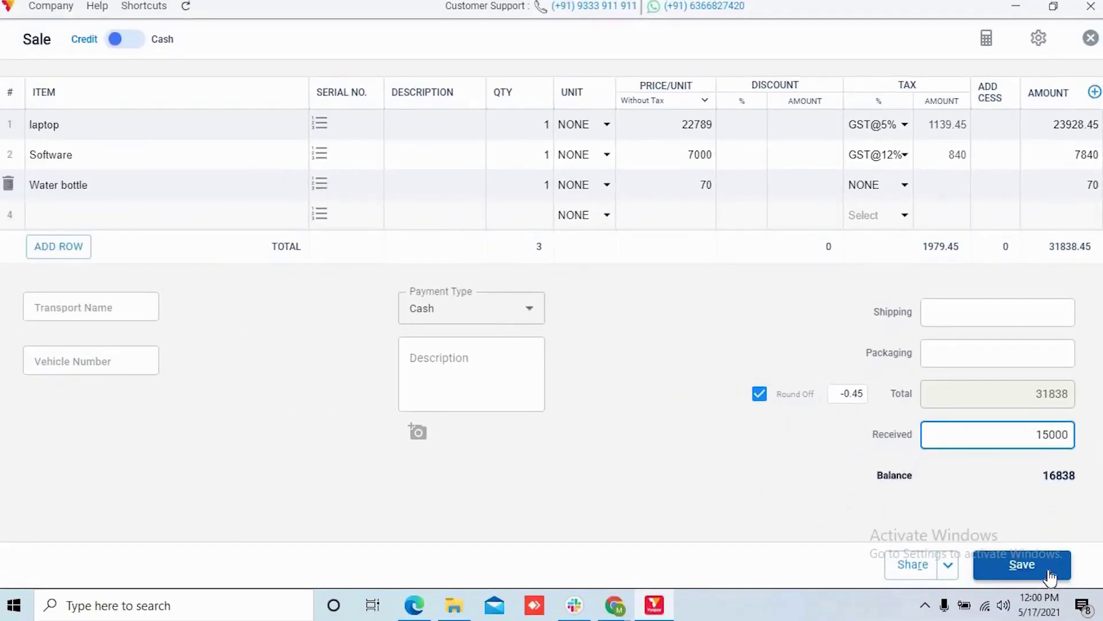
Save the sale despite the insufficient laptop stock, and set the invoice preview's theme colour to light green
{"action": "left_click", "coordinate": [1050, 576]}
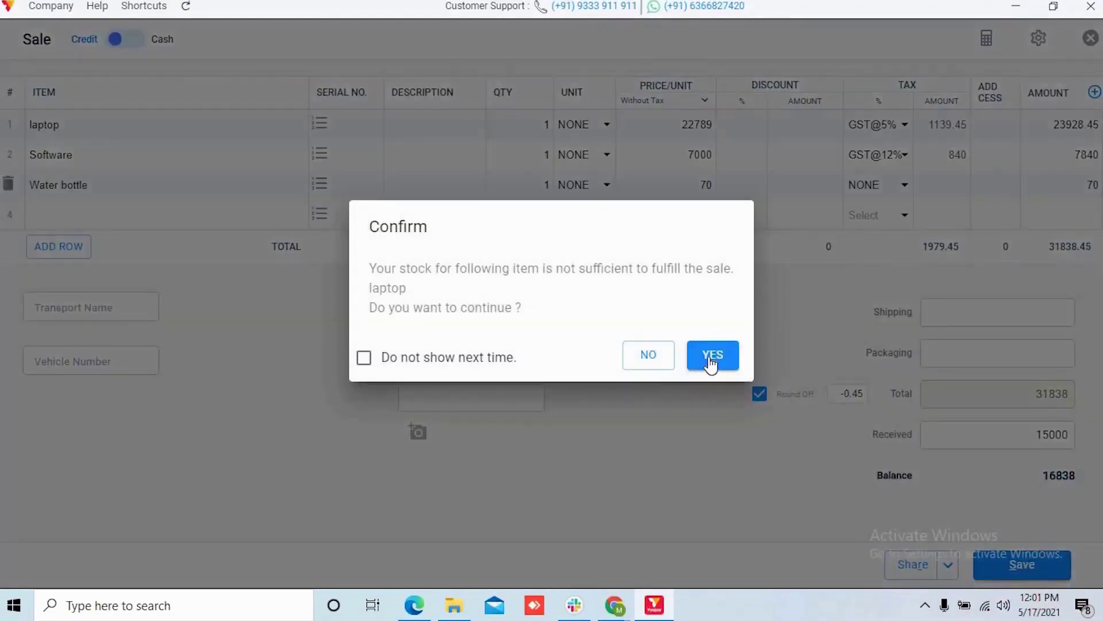
{"action": "left_click", "coordinate": [711, 359]}
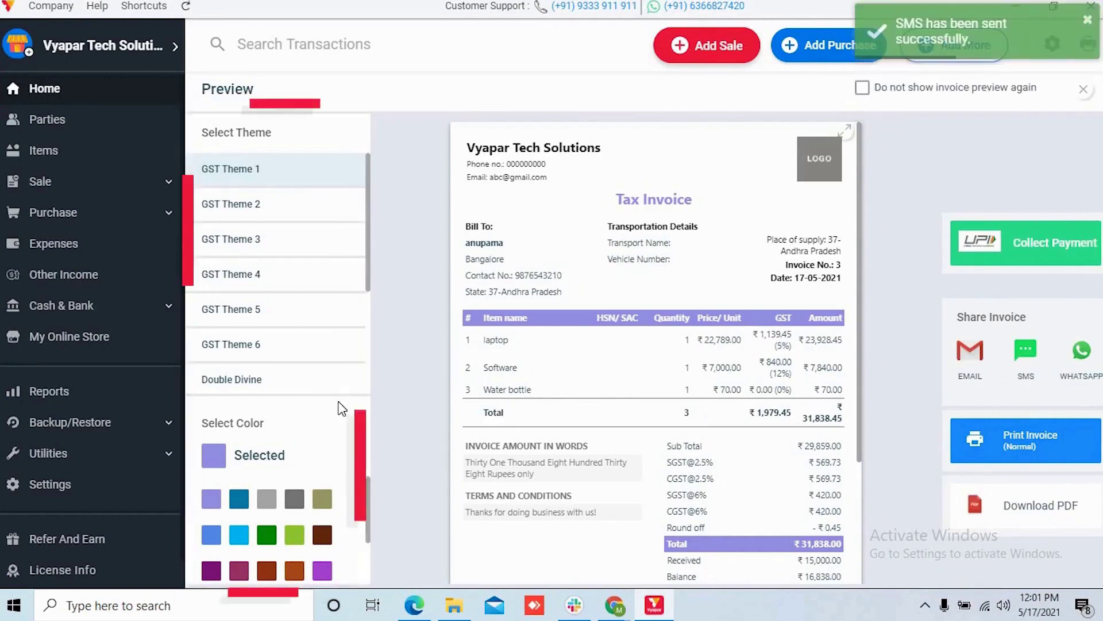
{"action": "left_click", "coordinate": [294, 534]}
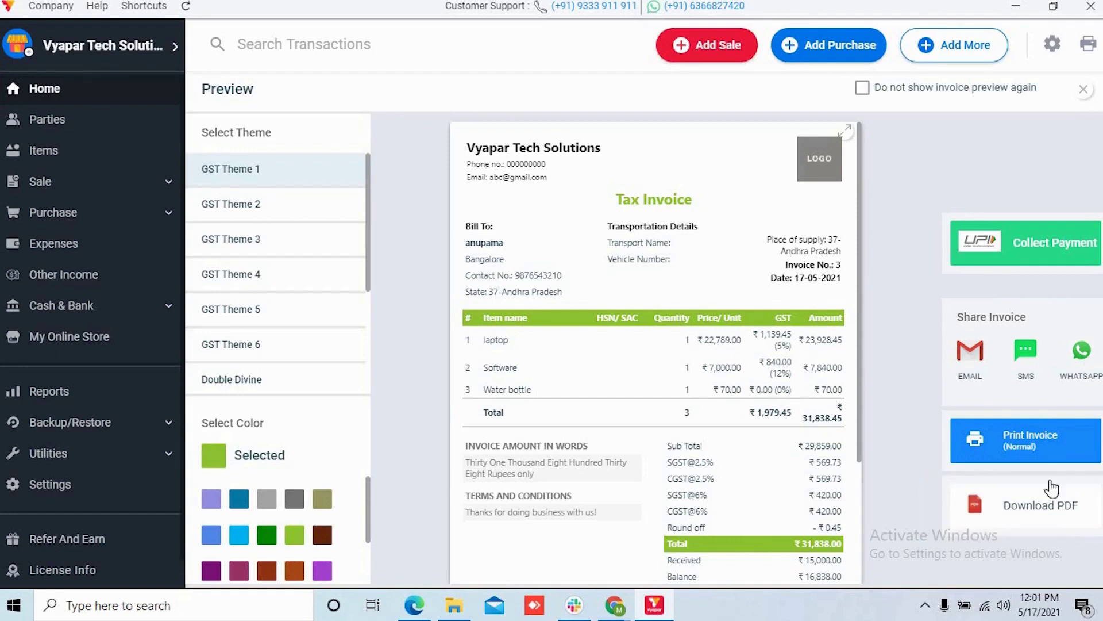
View the Sale report's graph by week, month and year
{"action": "left_click", "coordinate": [52, 398]}
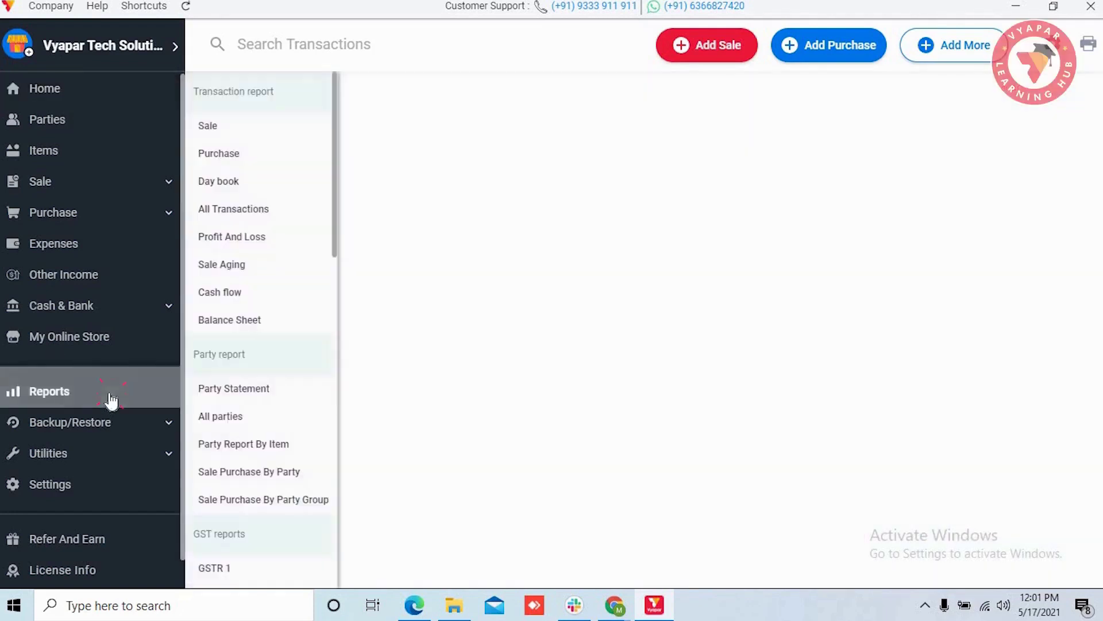
{"action": "left_click", "coordinate": [239, 128]}
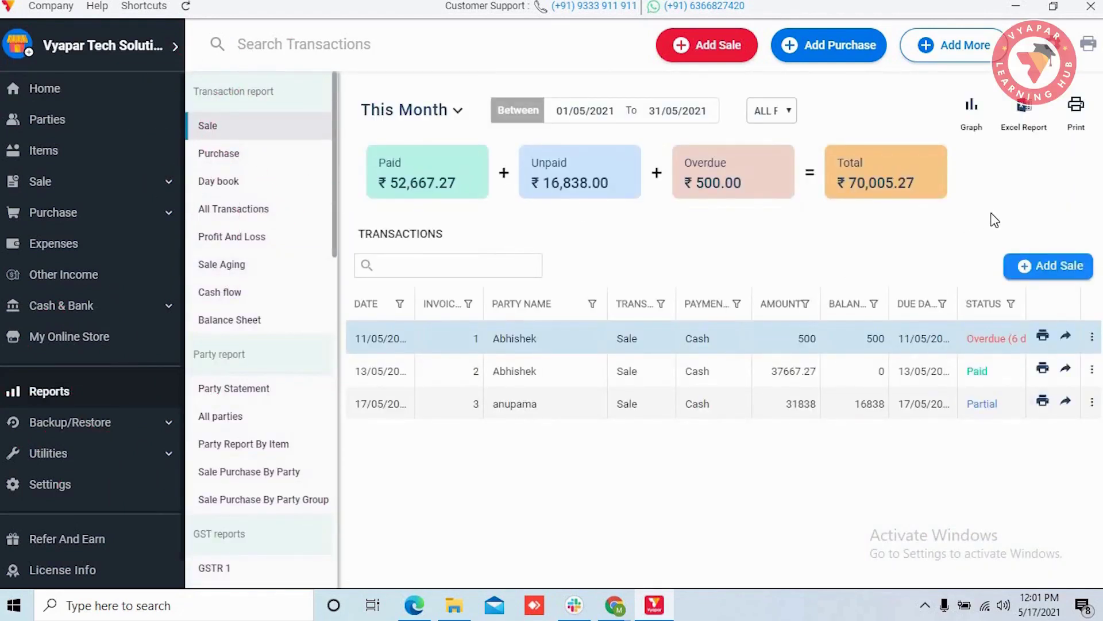
{"action": "left_click", "coordinate": [971, 112]}
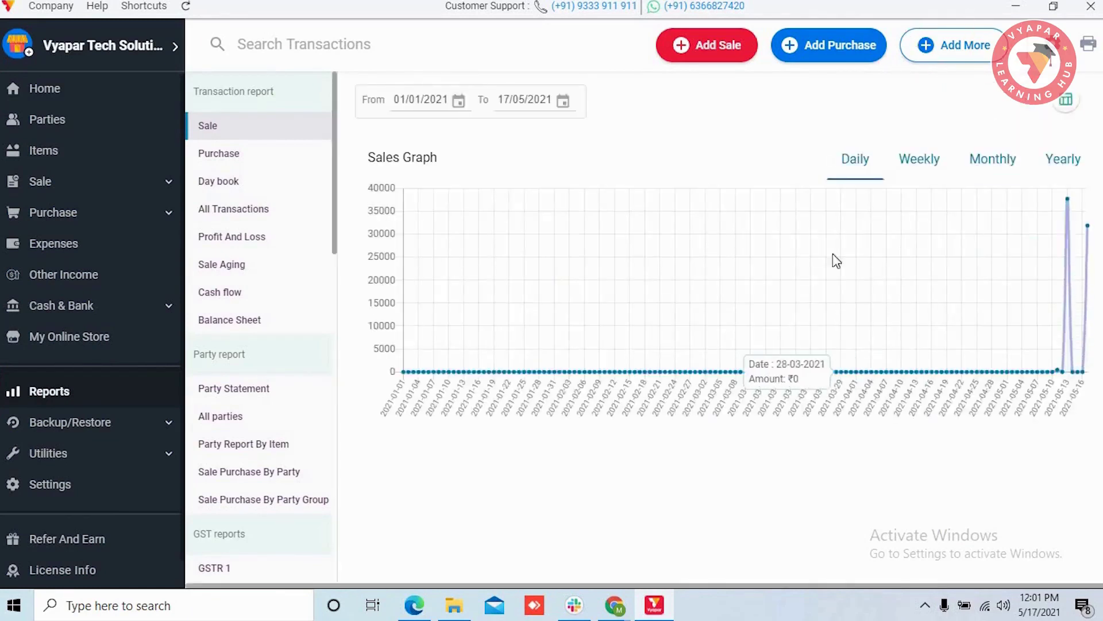
{"action": "left_click", "coordinate": [927, 172]}
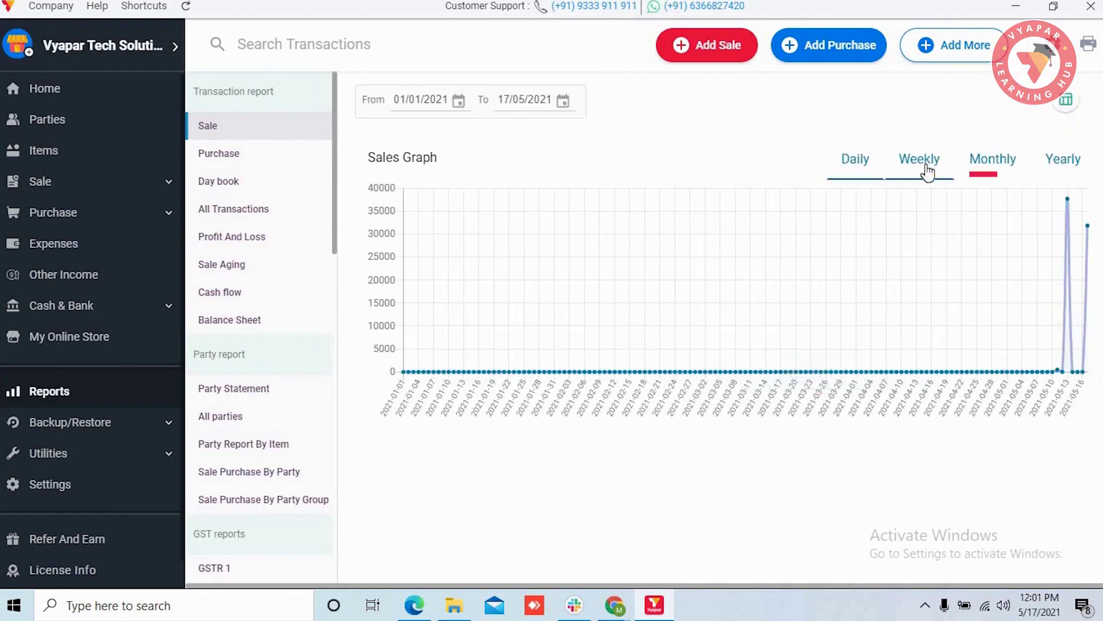
{"action": "left_click", "coordinate": [985, 172]}
{"action": "left_click", "coordinate": [1064, 175]}
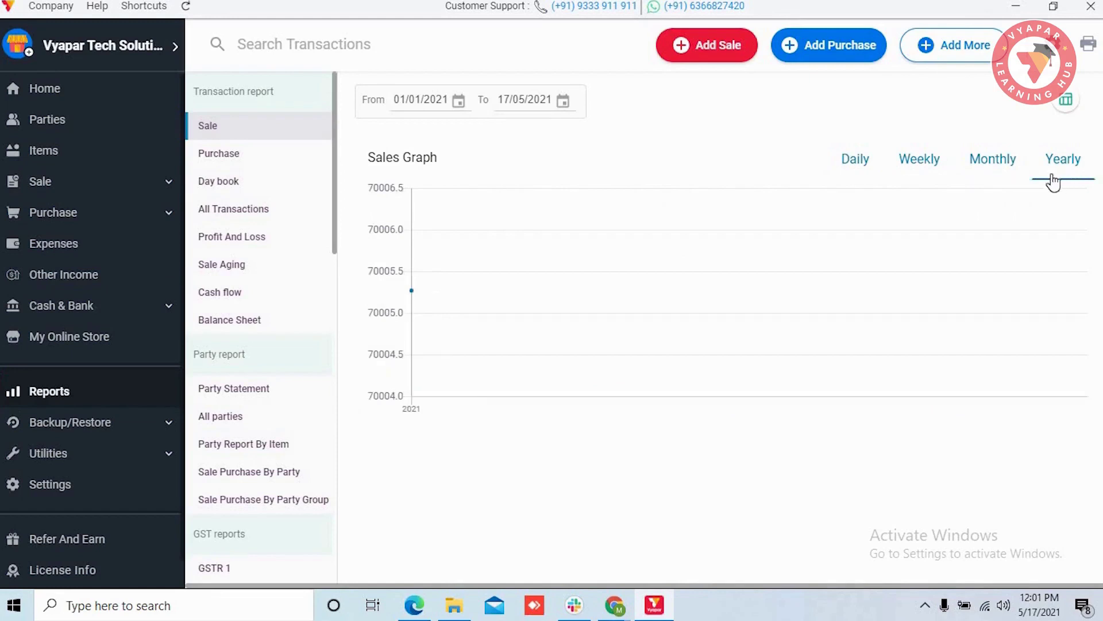
Open the overview of further sale, purchase and other transaction types that can be added
{"action": "left_click", "coordinate": [971, 54]}
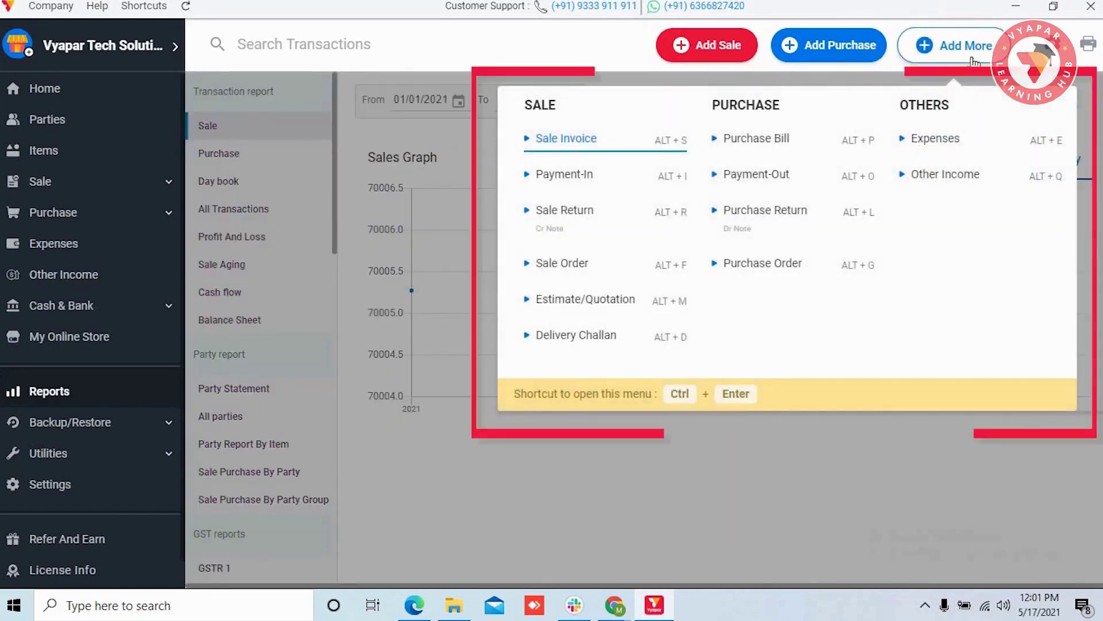